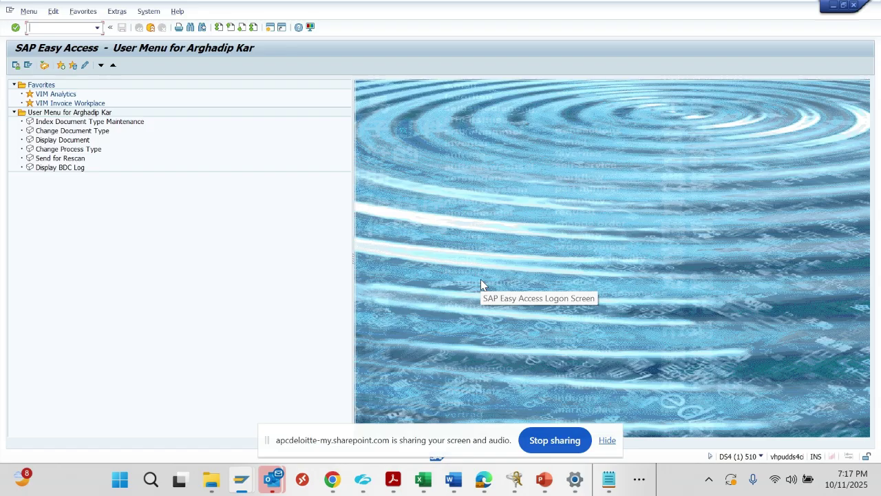
- Start transaction SE11 and focus the Database table field holding /OPT/VIM_1HEAD
text(/nse11)
key(Return)
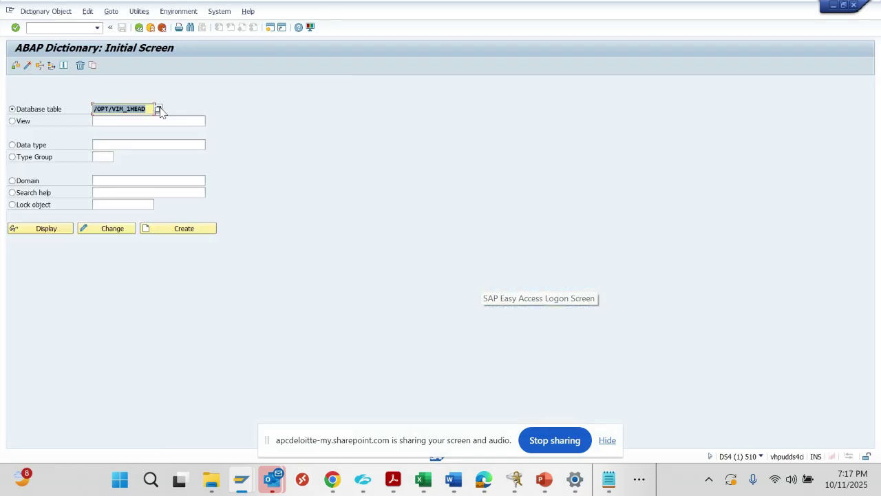
click(98, 110)
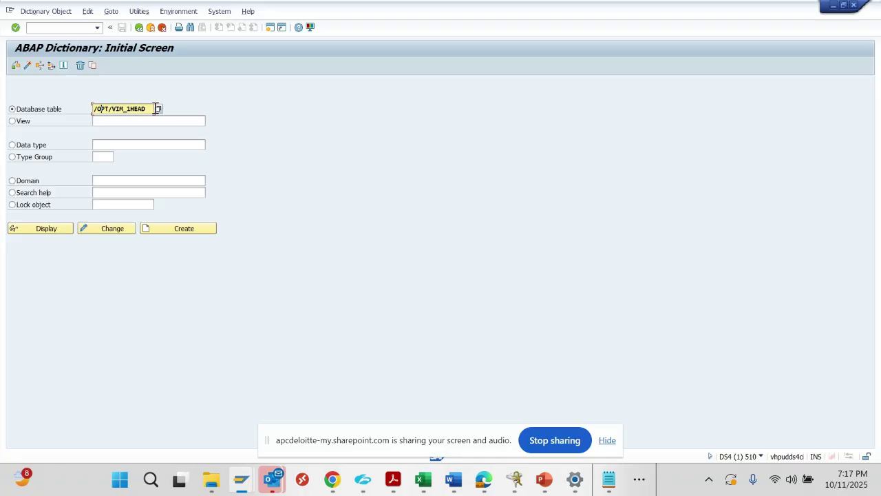
- Display table /OPT/VIM_1HEAD, showing fields such as MANDT, DOCID and DOCTYPE
click(46, 233)
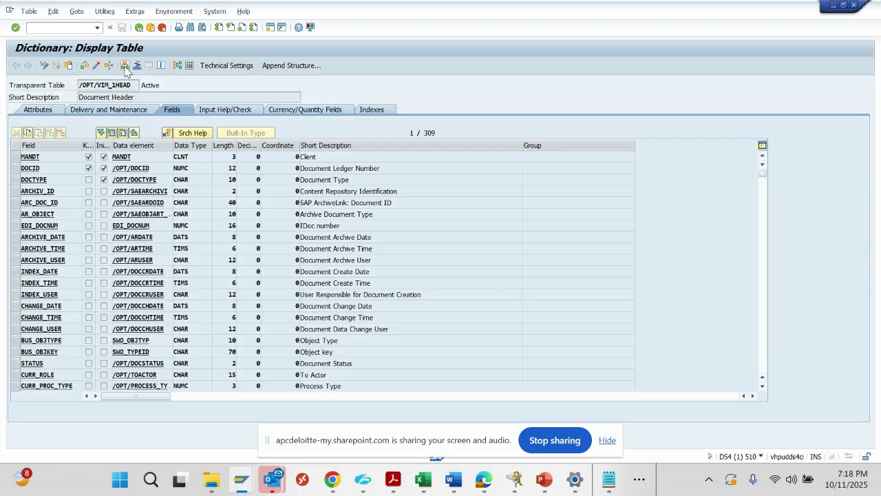
- Redisplay /OPT/VIM_1HEAD with the /OPT/VIM package object list shown beside it
click(124, 65)
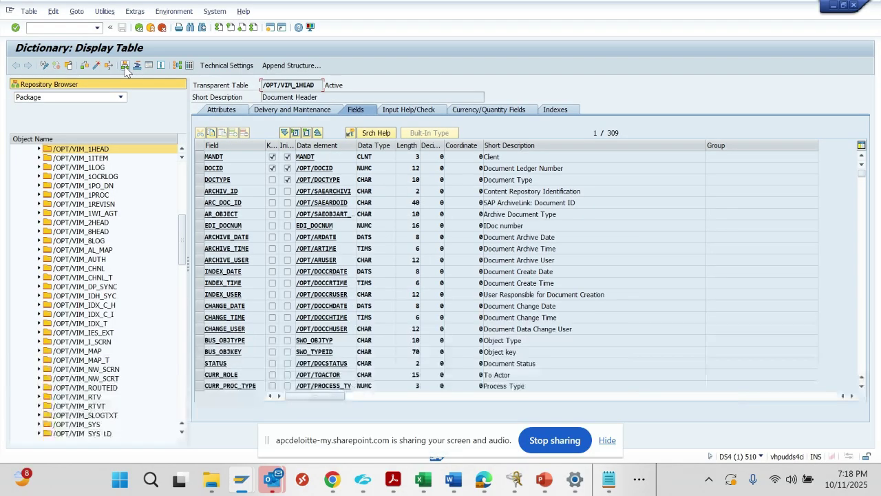
click(139, 27)
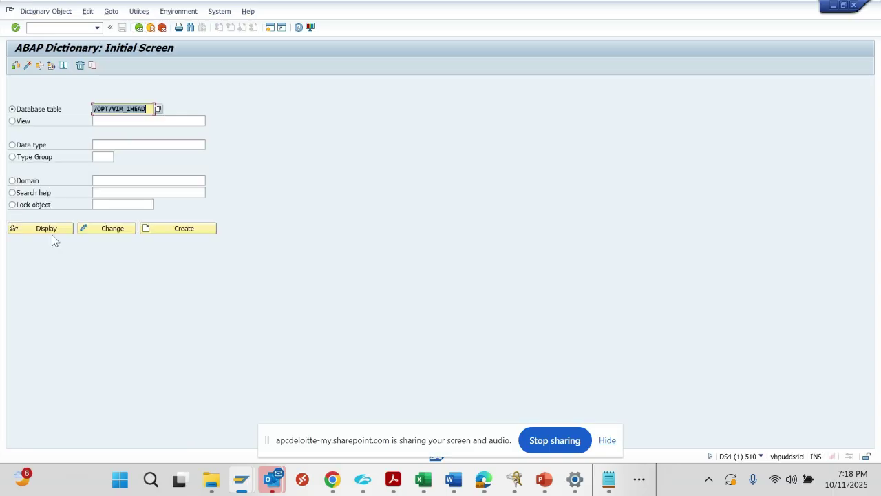
click(53, 232)
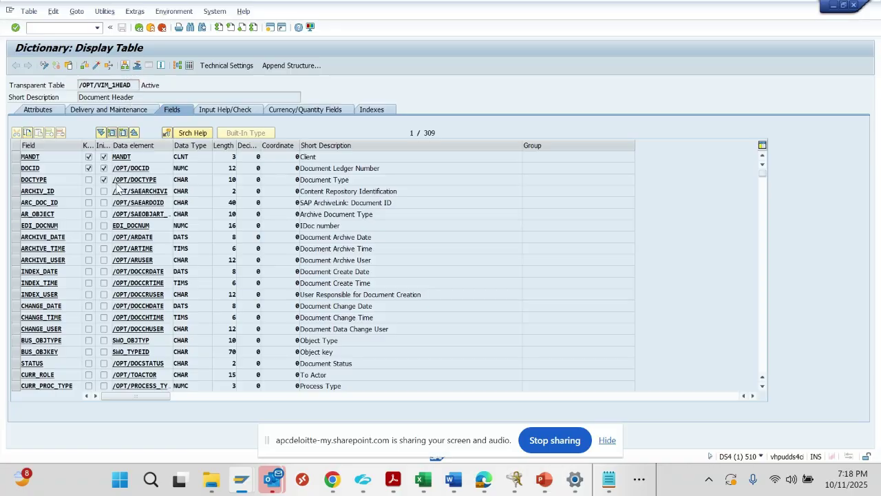
key(ctrl+shift+F5)
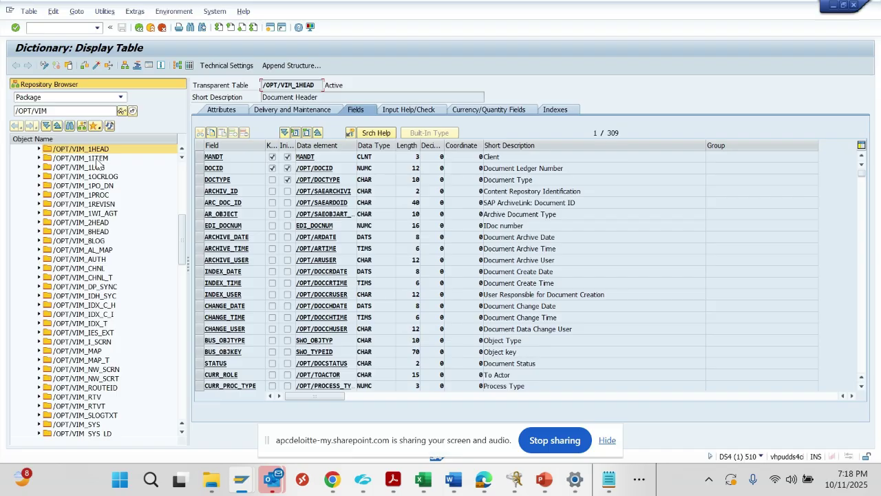
- Open /OPT/VIM_1ITEM from the object list and search its fields for HKONT
click(97, 159)
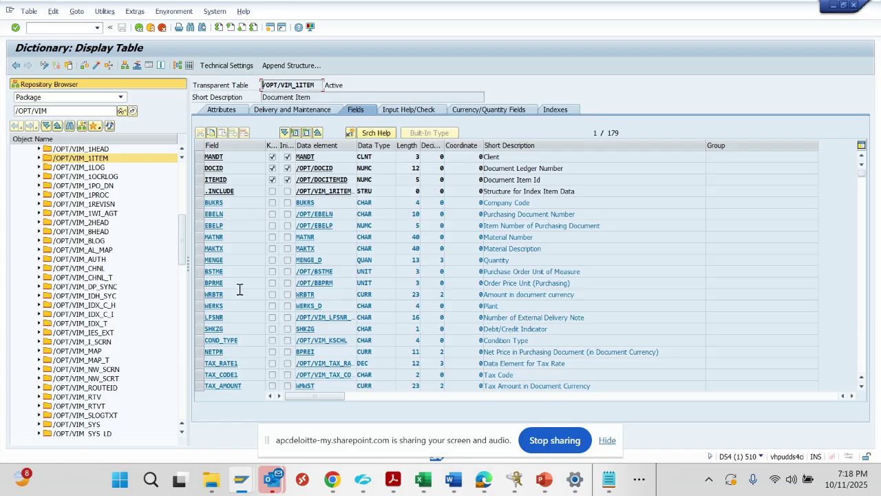
click(339, 293)
key(ctrl+f)
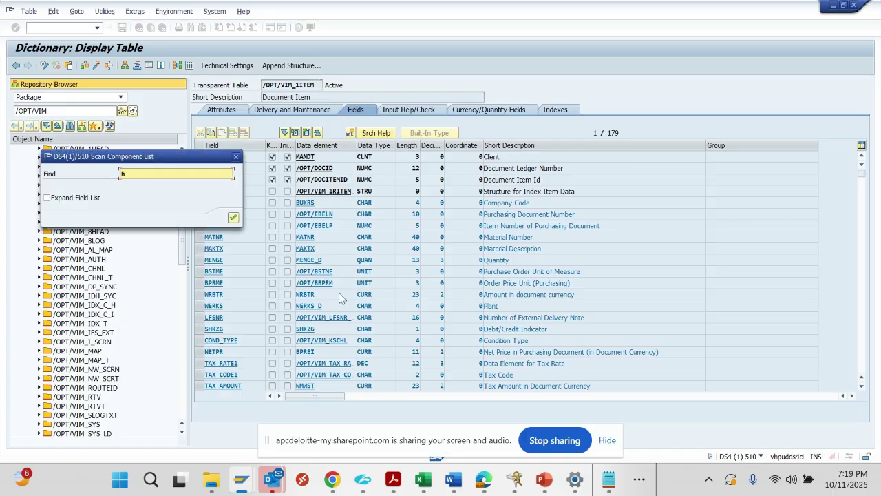
text(hkont)
key(Return)
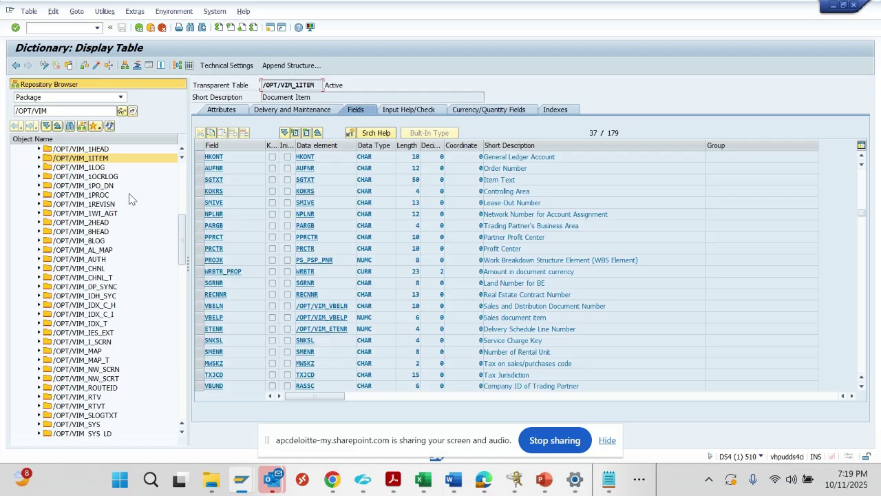
- Open /OPT/VIM_1LOG to show its 18 fields, then select /OPT/VIM_1PO_DN in the list
click(72, 171)
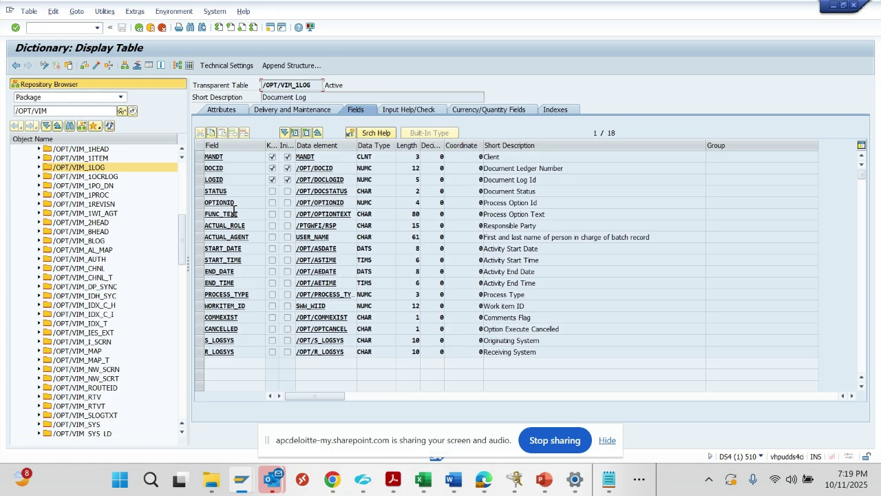
click(96, 189)
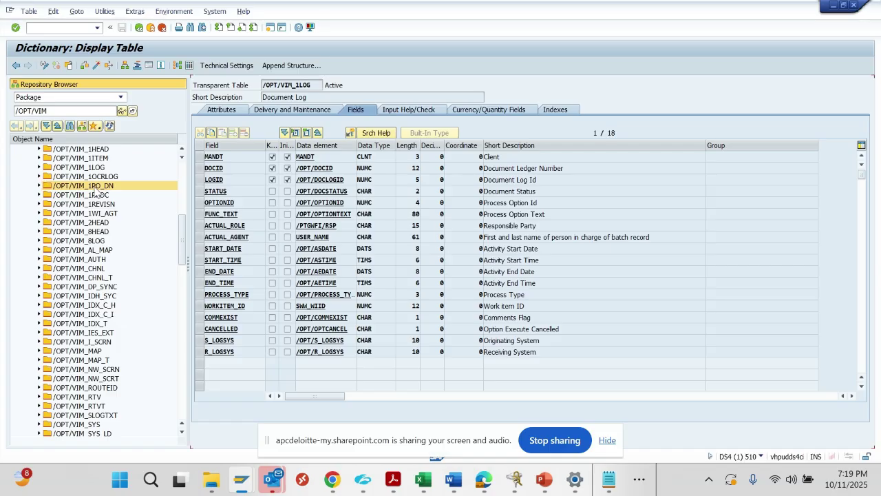
- Open /OPT/VIM_1PO_DN to show its 12 fields, including EBELN and LFSNR
double_click(95, 189)
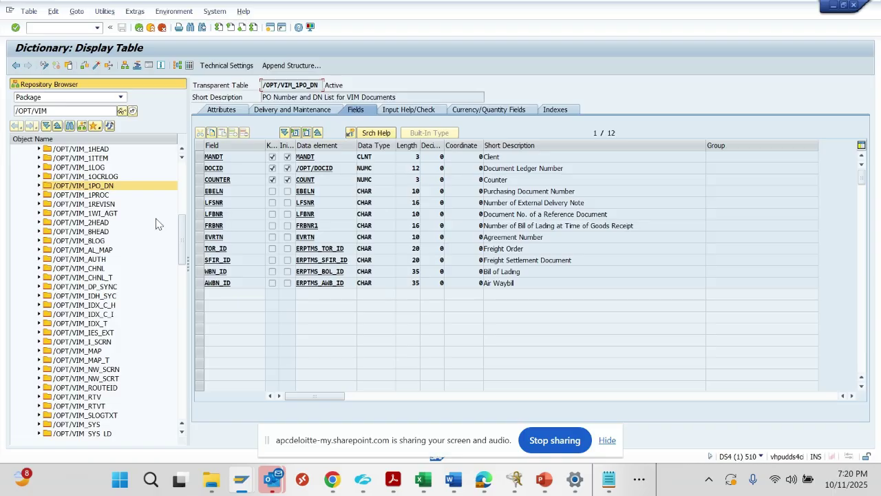
- Open /OPT/VIM_2HEAD to show its 58 fields, such as VIM_PROCESS_TYPE and SAP_PROC_STATUS
click(80, 225)
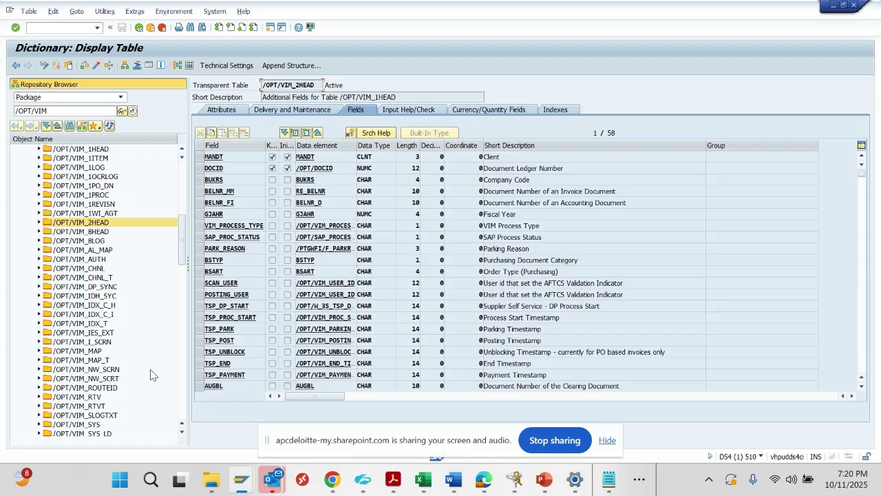
- Scroll the object list down to the Views, Table Types and Structures folders
click(182, 434)
click(183, 434)
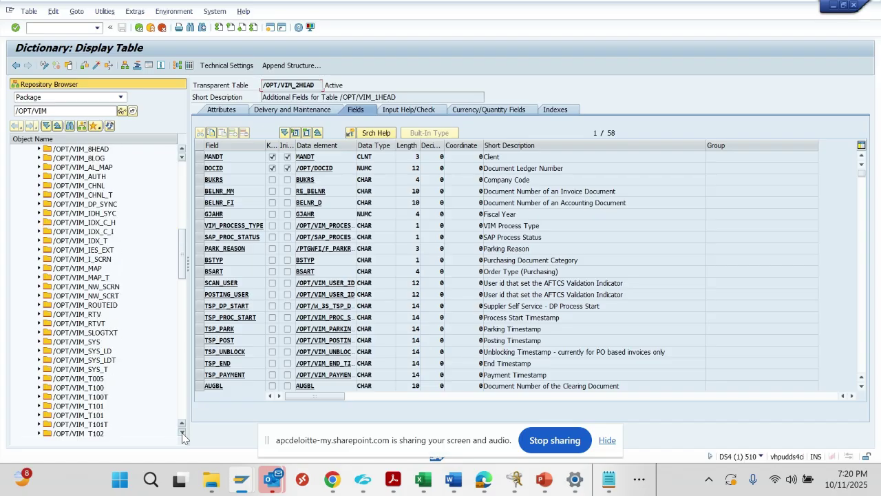
click(183, 434)
click(183, 433)
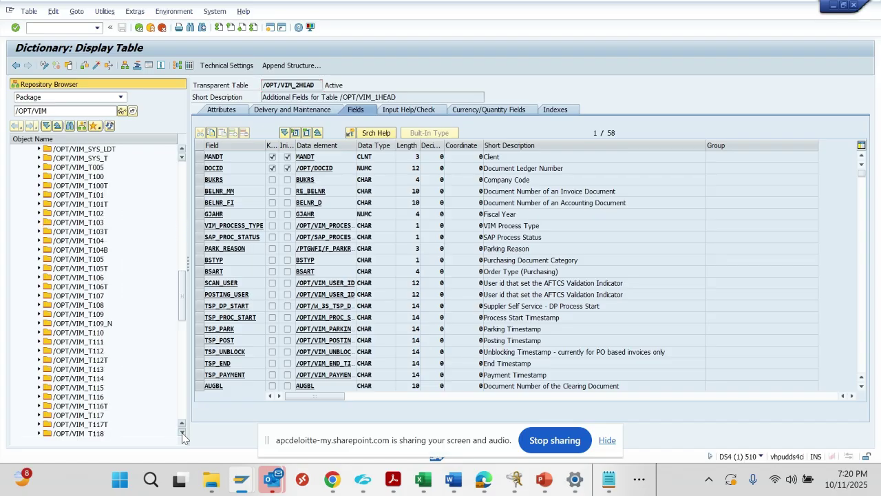
click(183, 433)
click(182, 433)
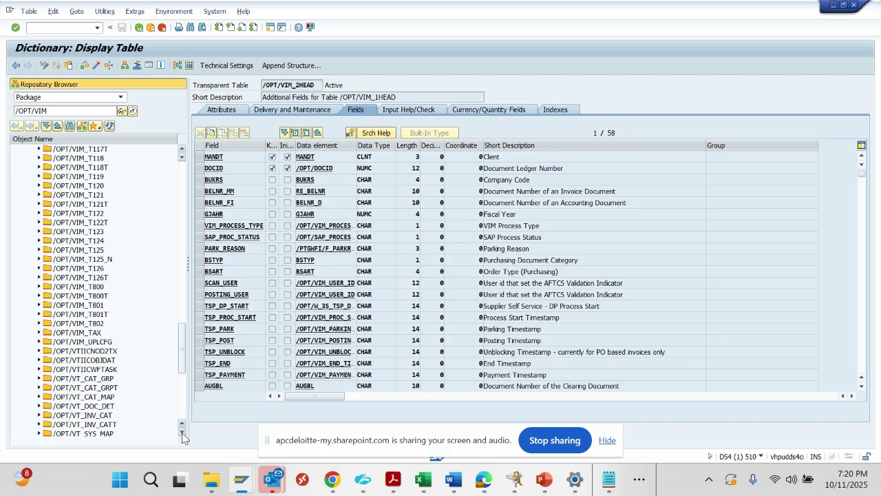
click(182, 434)
click(183, 434)
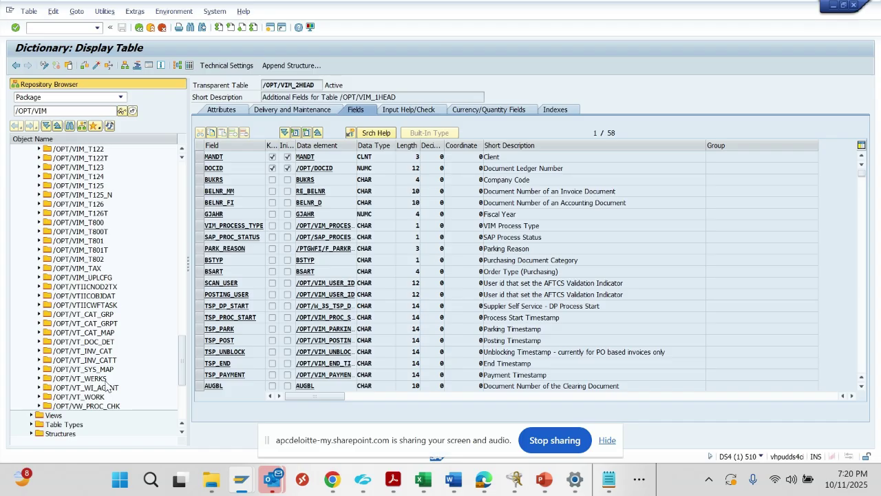
- Scroll the object list back up until /OPT/VIM_1HEAD through /OPT/VIM_2HEAD are visible
drag(185, 353, 190, 210)
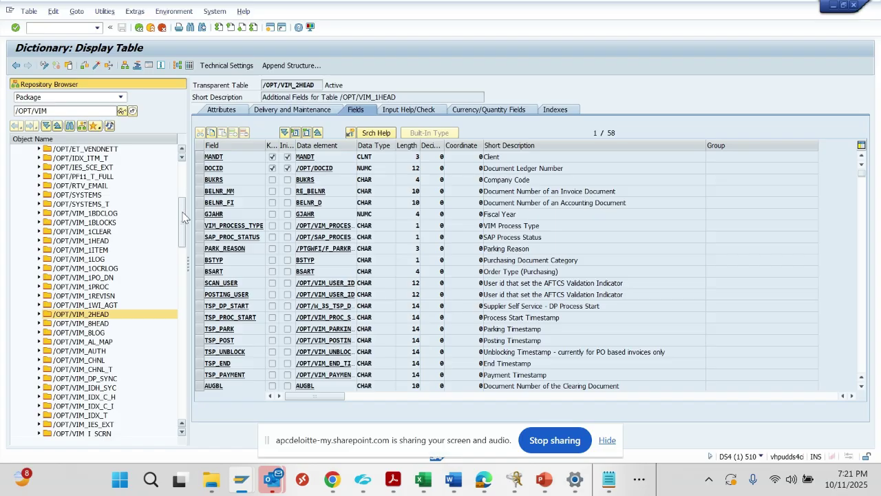
drag(183, 218, 182, 177)
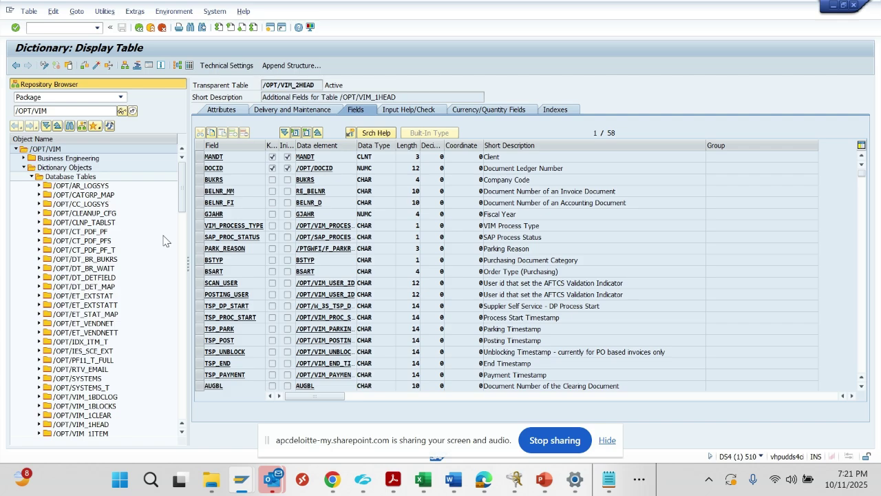
drag(182, 203, 183, 263)
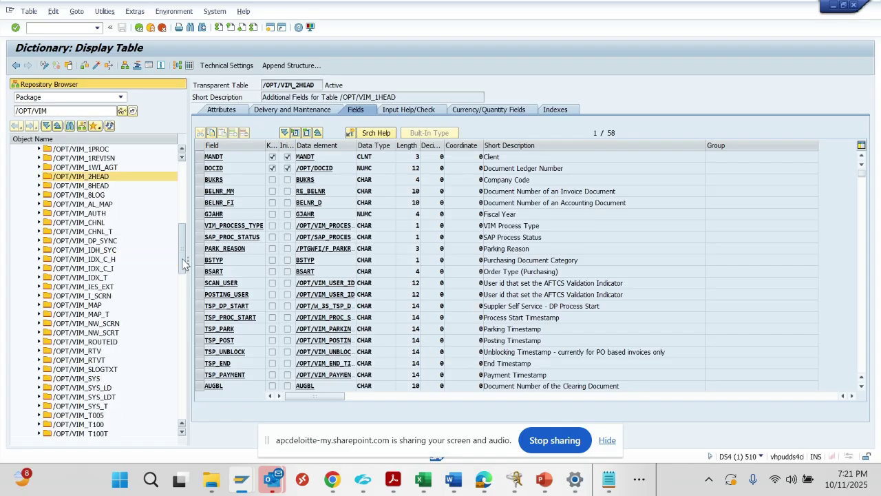
drag(184, 263, 180, 243)
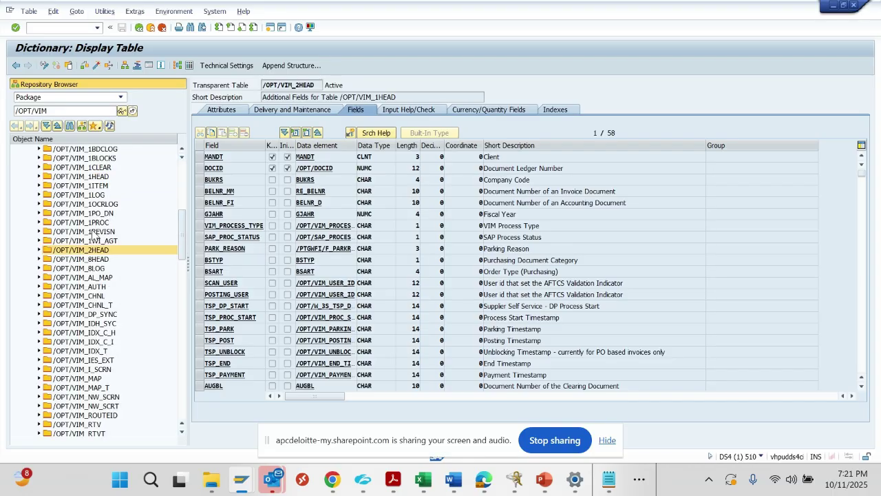
- Mark /OPT/VIM_1LOG, /OPT/VIM_1HEAD, /OPT/VIM_1ITEM and /OPT/VIM_1PO_DN together with /OPT/VIM_2HEAD
click(99, 197)
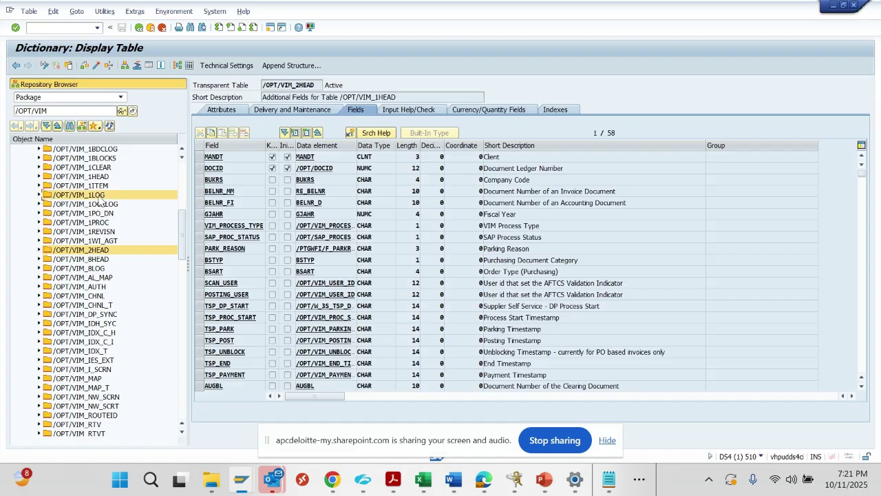
click(106, 179)
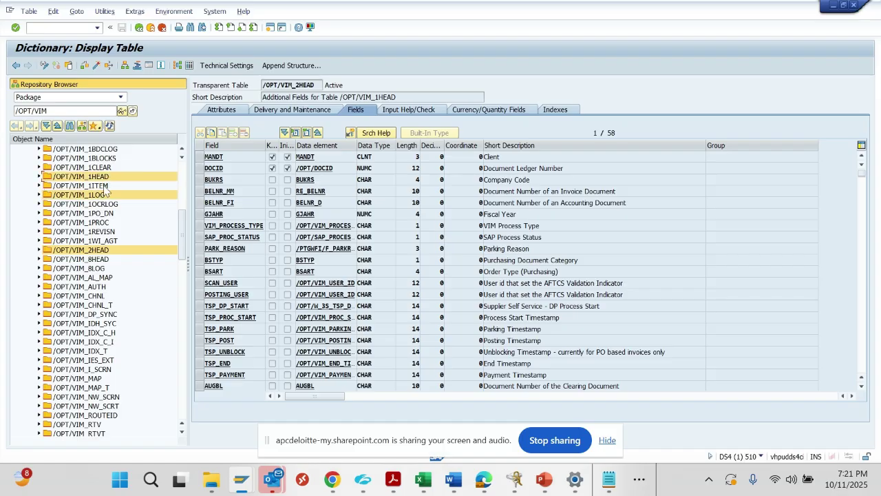
click(104, 186)
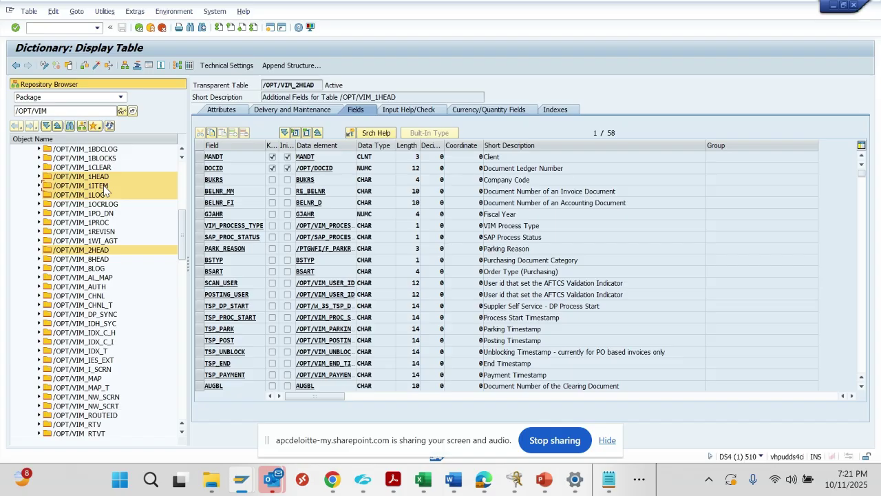
click(103, 214)
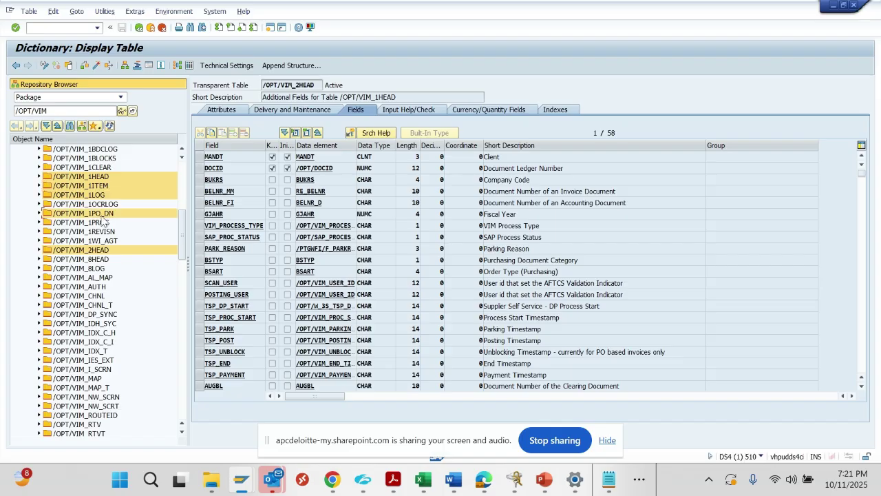